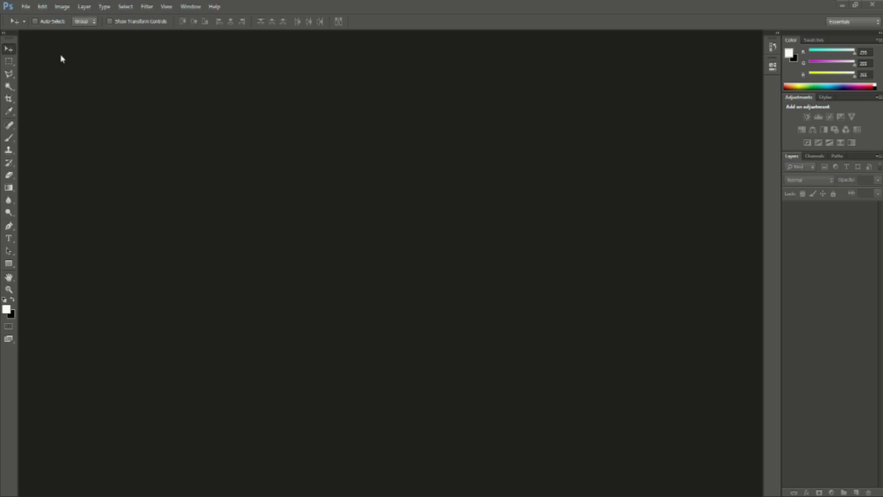
- Create a new 1280 × 720 pixel document with a white background and add an empty layer above it
left_click(24, 7)
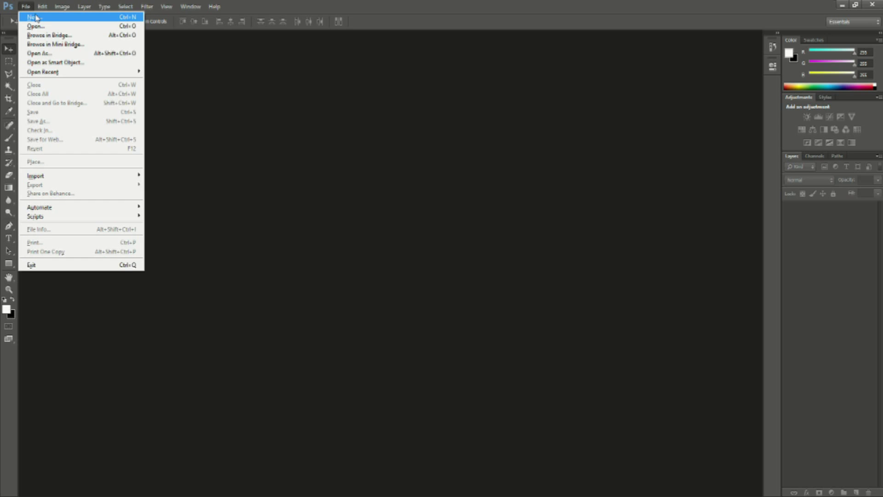
left_click(33, 18)
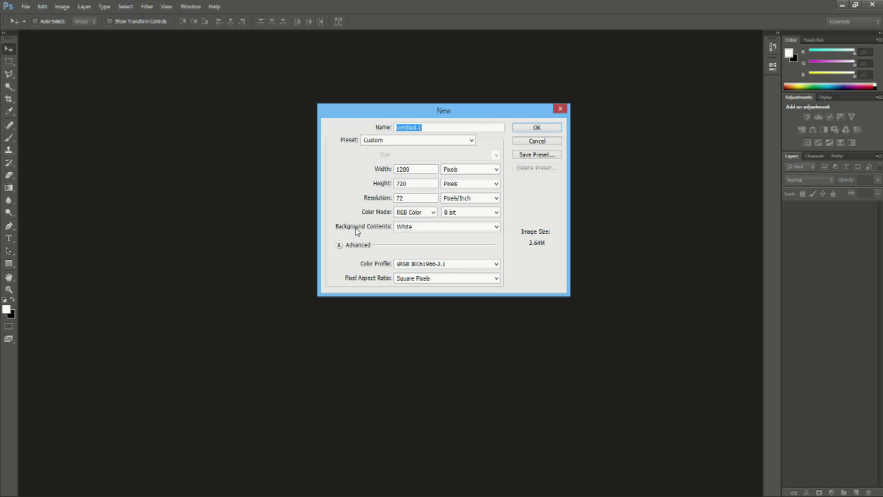
left_click(535, 129)
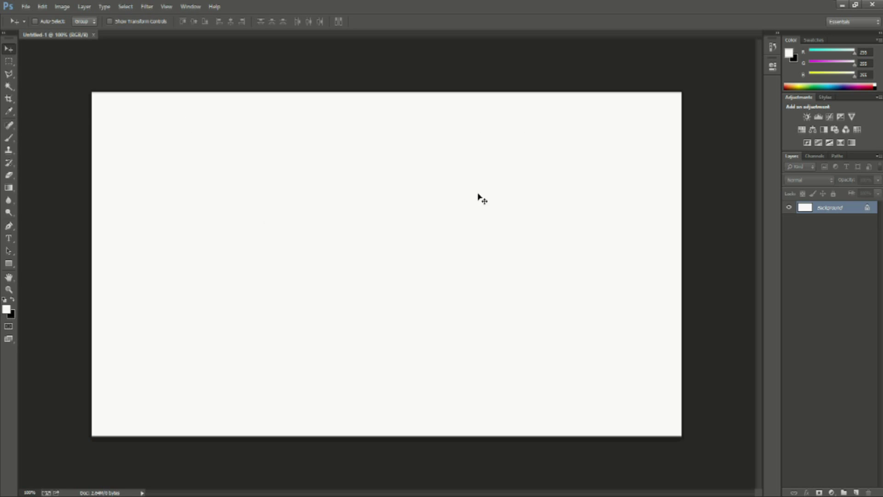
left_click(857, 492)
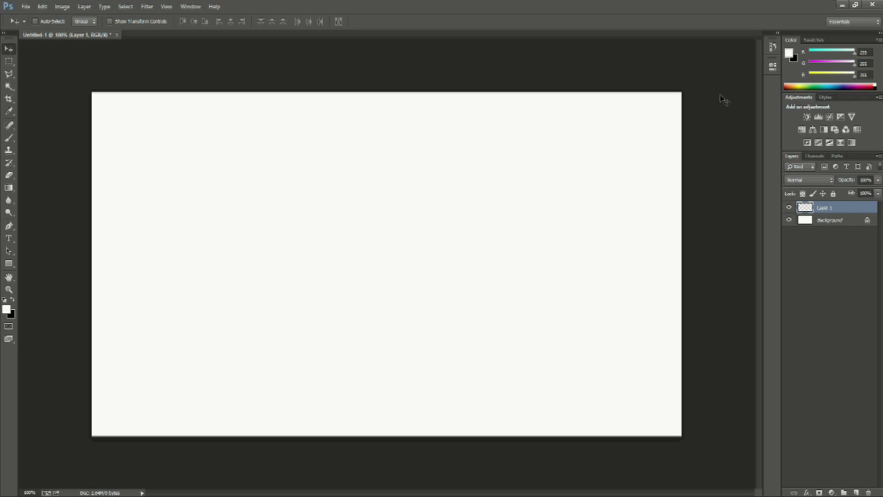
- Set the foreground color to a light blue, about RGB 167, 202, 254
left_click(790, 57)
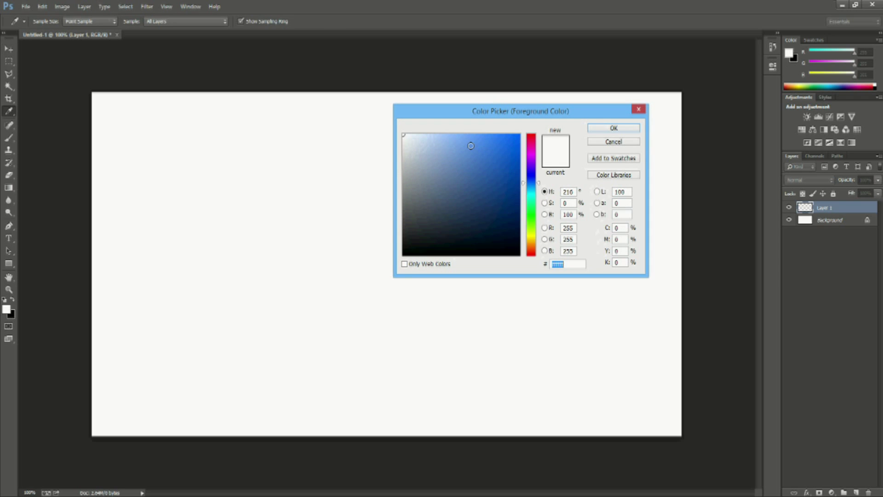
left_click_drag(480, 144, 446, 136)
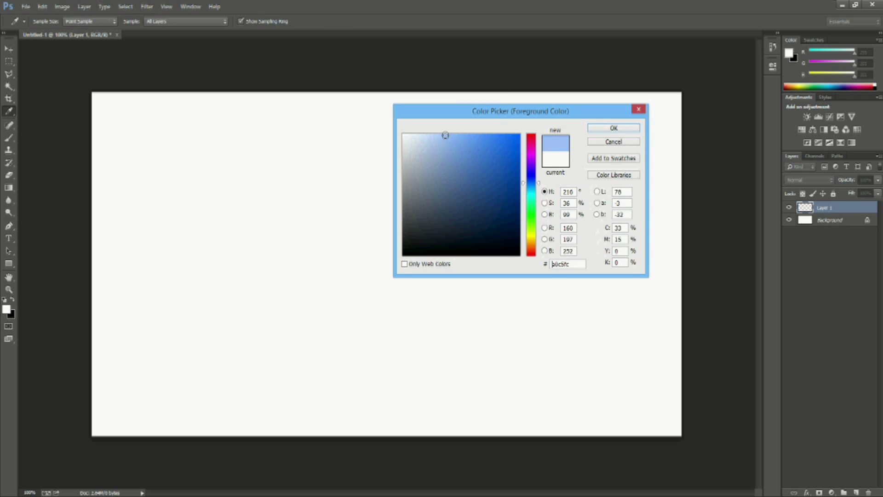
left_click(604, 128)
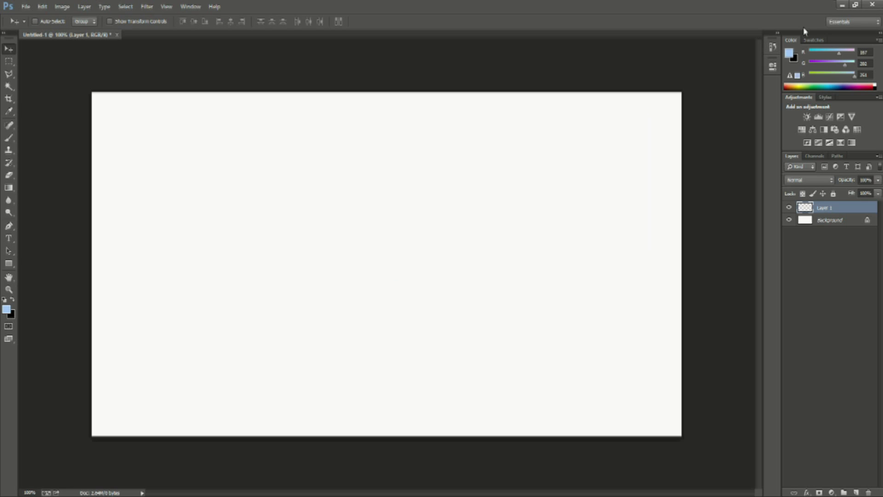
- Set the background color to dark blue #073274, using the hue of the light blue foreground color
left_click(794, 59)
left_click(794, 58)
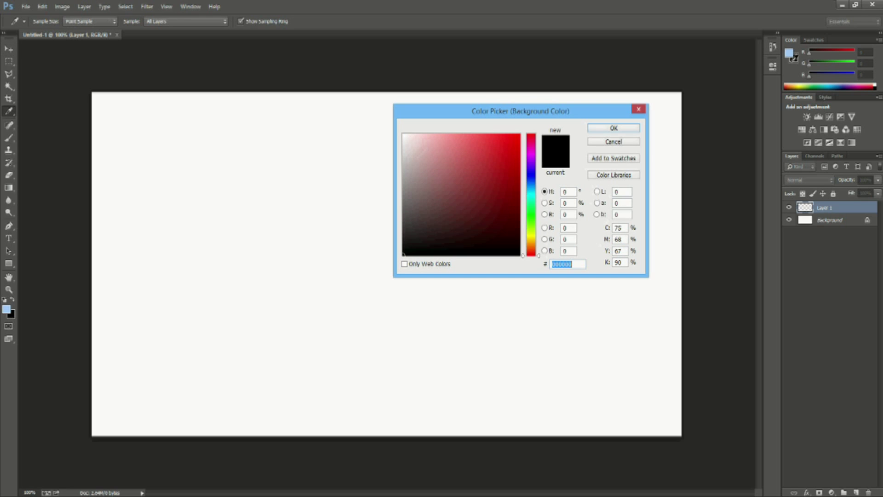
left_click(529, 183)
left_click(790, 51)
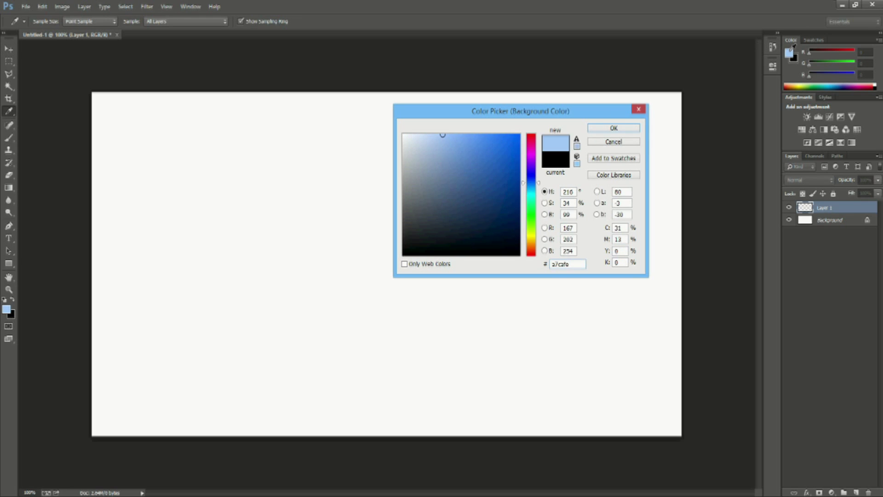
left_click_drag(496, 141, 513, 200)
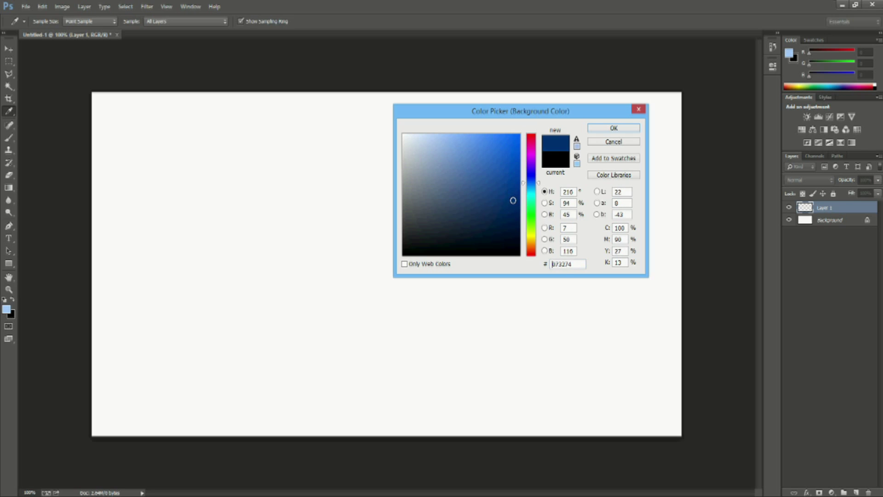
left_click(606, 128)
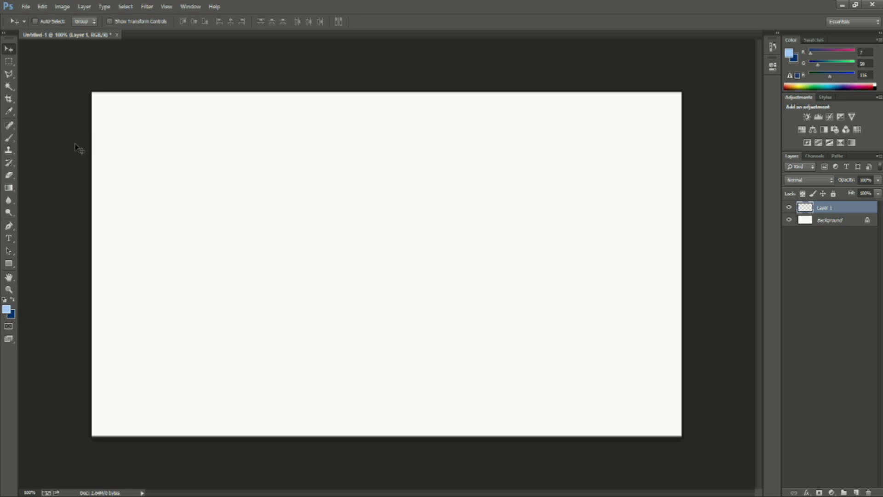
- Try a vertical linear gradient on the empty layer from above the canvas to about its middle, and undo it
left_click(13, 192)
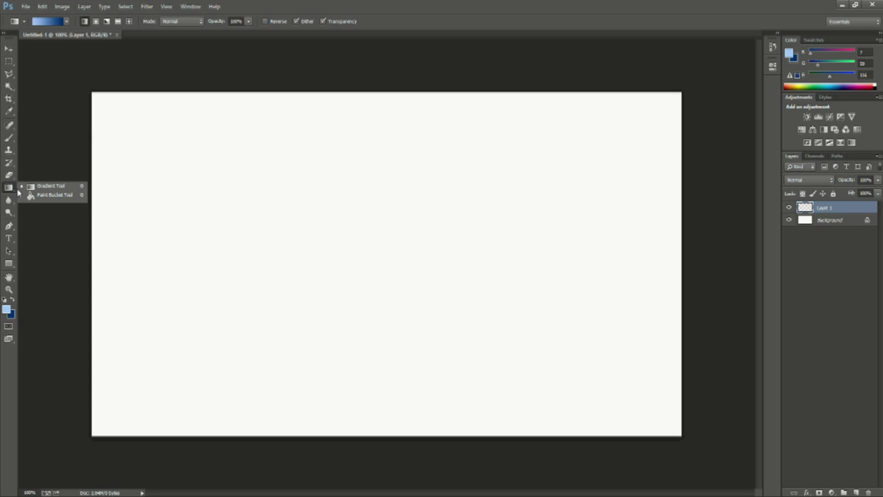
left_click(28, 196)
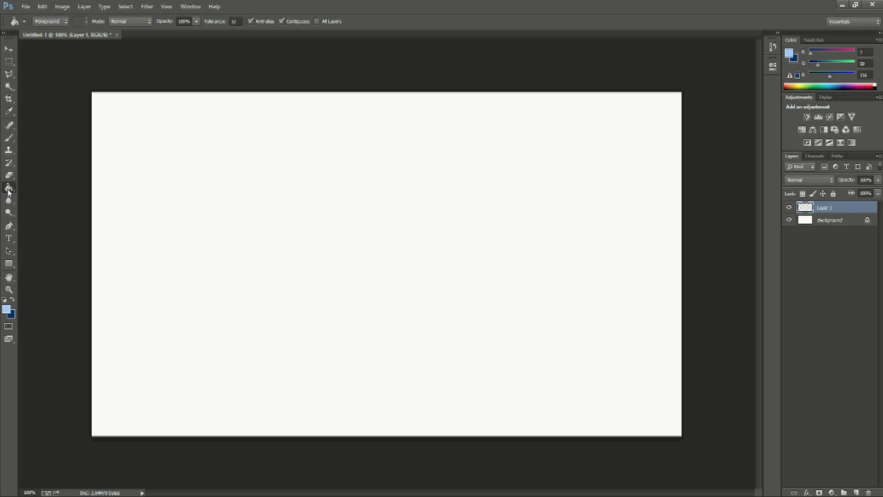
left_click(9, 193)
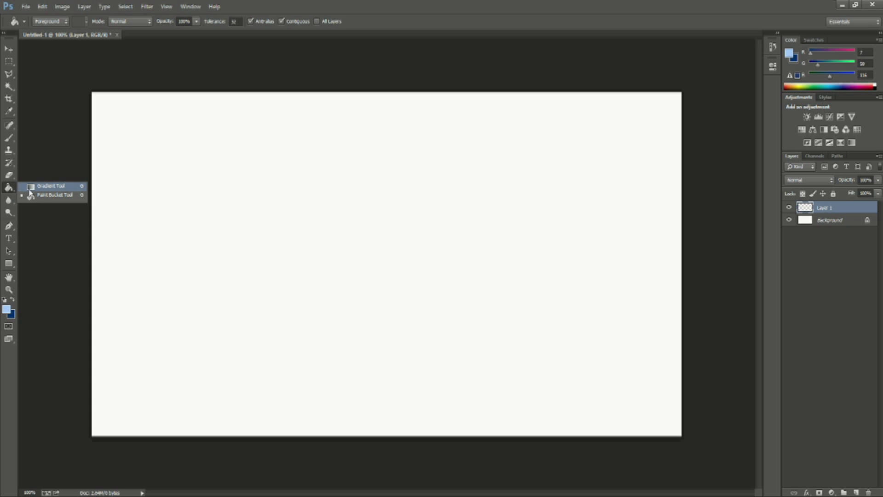
left_click(29, 187)
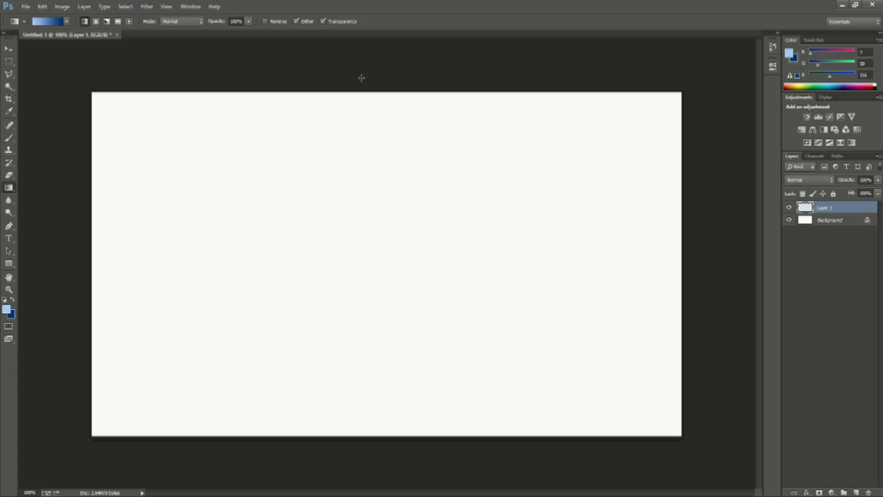
left_click_drag(361, 77, 362, 275)
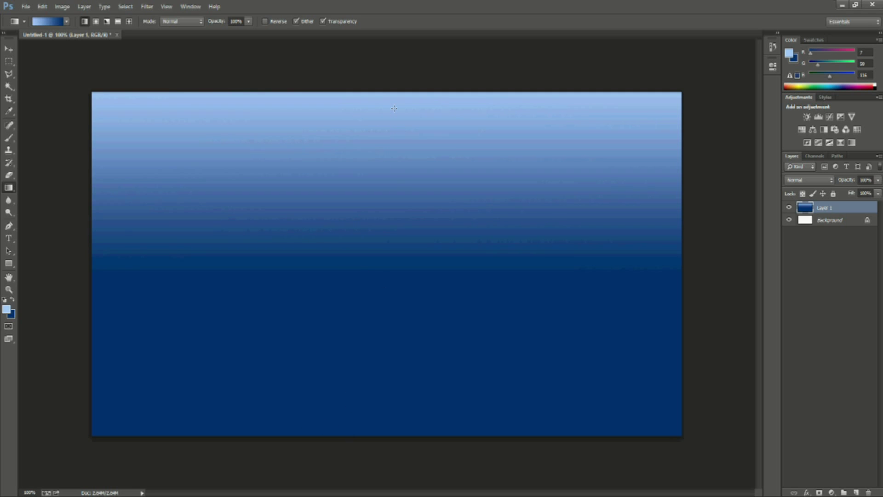
key("ctrl+z")
- Try two shorter vertical linear gradients from the canvas's upper edge, undoing each one
left_click_drag(381, 85, 381, 119)
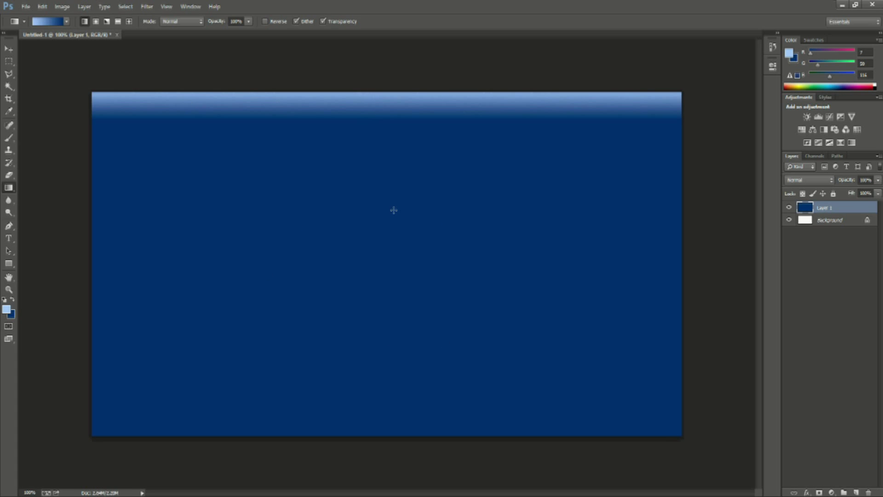
key("ctrl+z")
left_click_drag(380, 78, 379, 190)
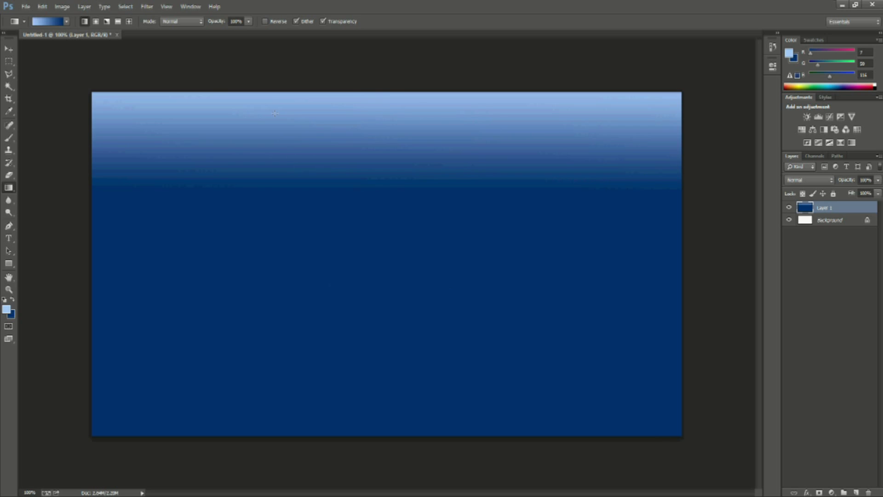
key("ctrl+z")
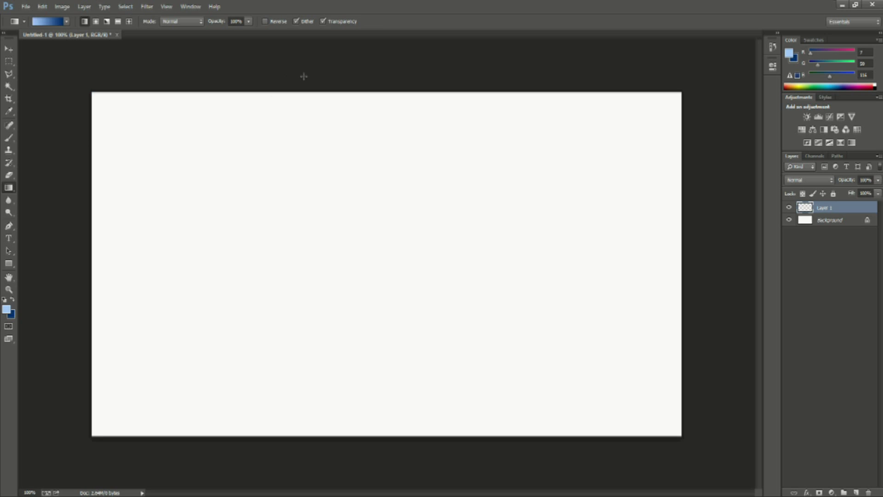
- Try linear gradients in other directions, including diagonals and one rising from the canvas's lower edge, undoing each one
left_click_drag(209, 71, 558, 315)
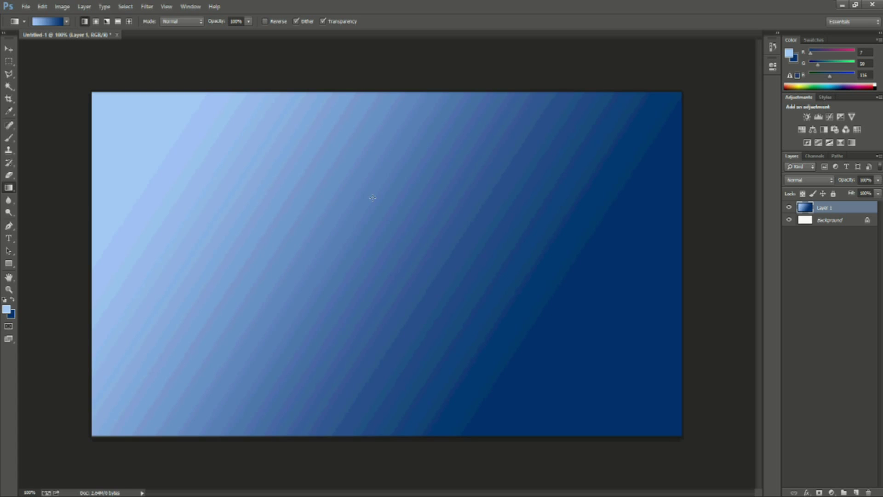
key("ctrl+z")
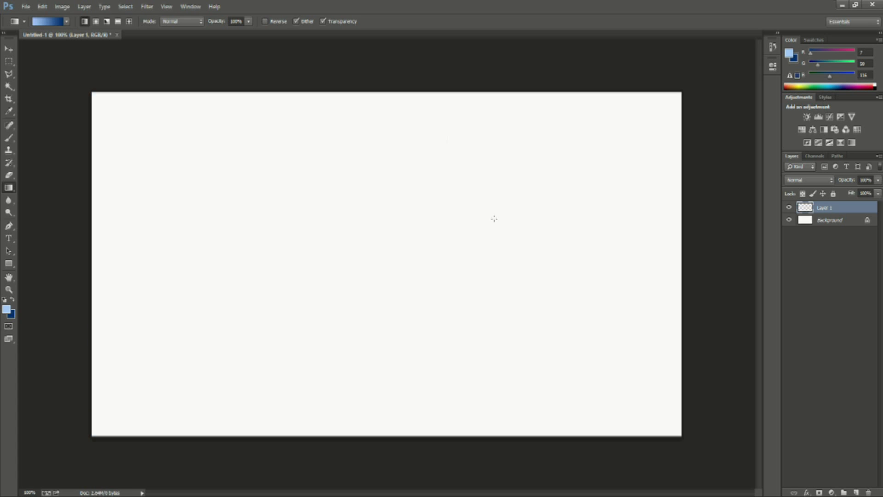
left_click_drag(438, 451, 414, 156)
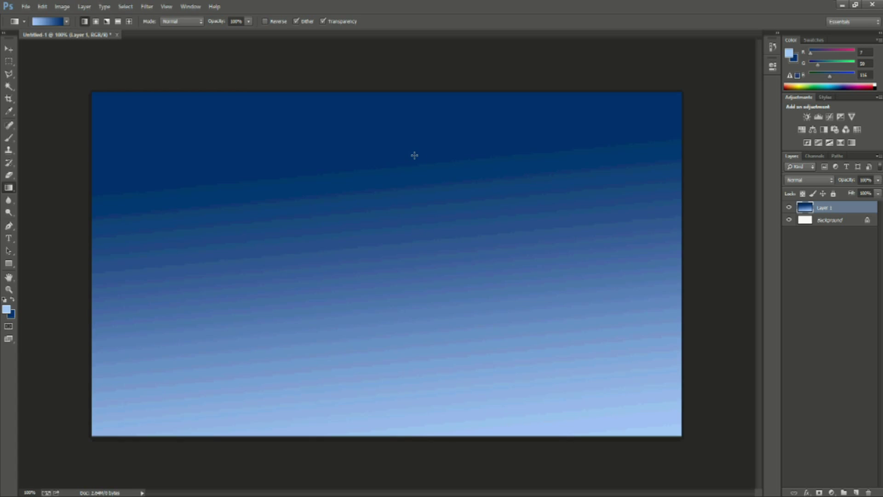
key("ctrl+z")
left_click_drag(274, 194, 417, 235)
key("ctrl+z")
left_click_drag(700, 453, 263, 179)
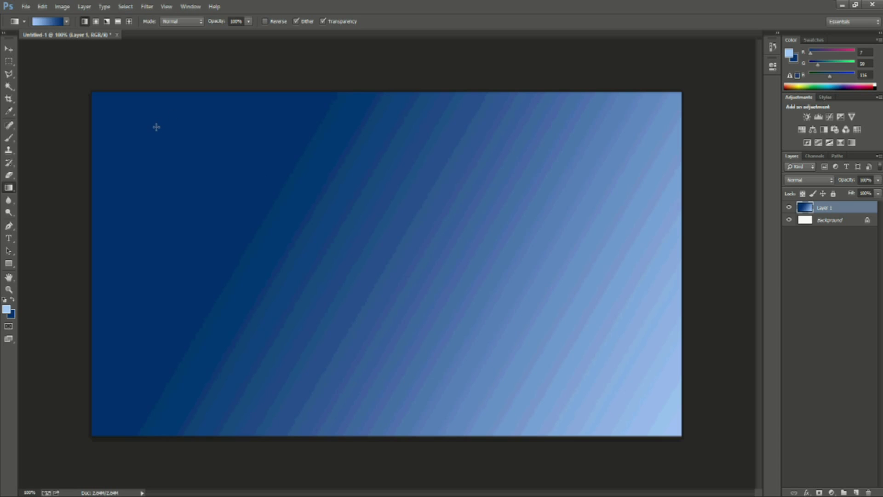
key("ctrl+z")
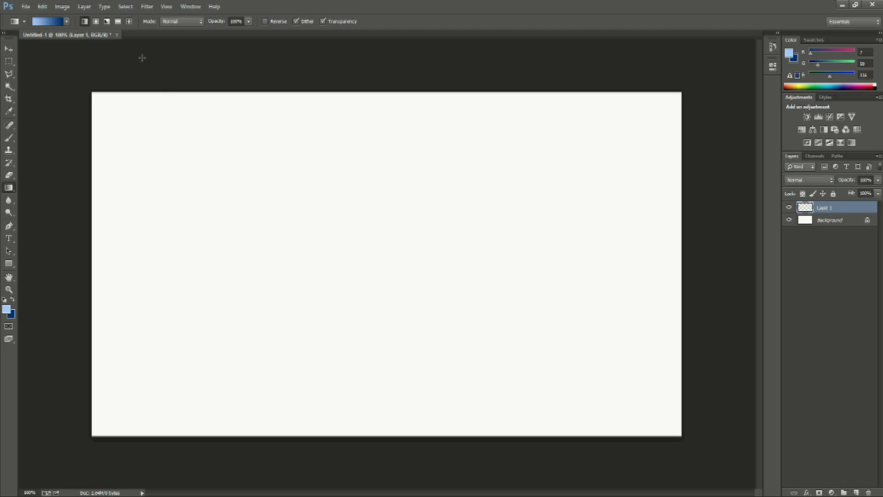
- Try radial gradients starting above the canvas and beyond its right edge, undoing each one
left_click(95, 22)
left_click_drag(363, 63, 366, 275)
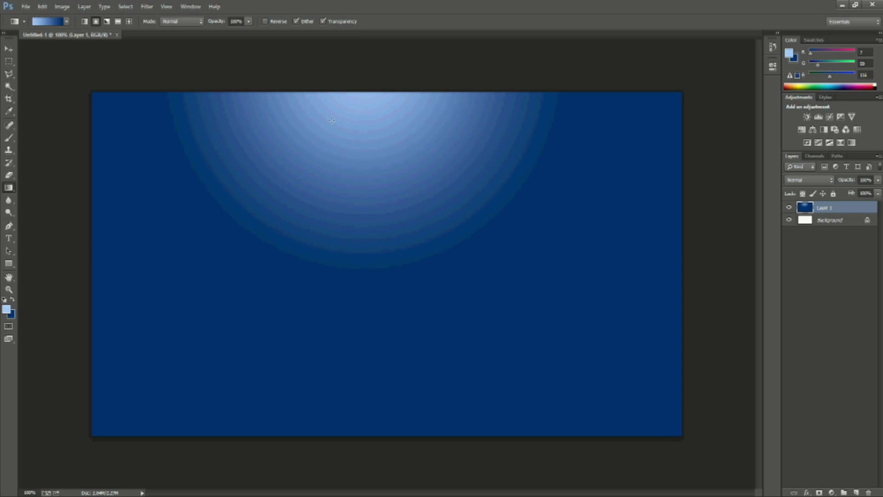
key("ctrl+z")
left_click_drag(727, 137, 119, 316)
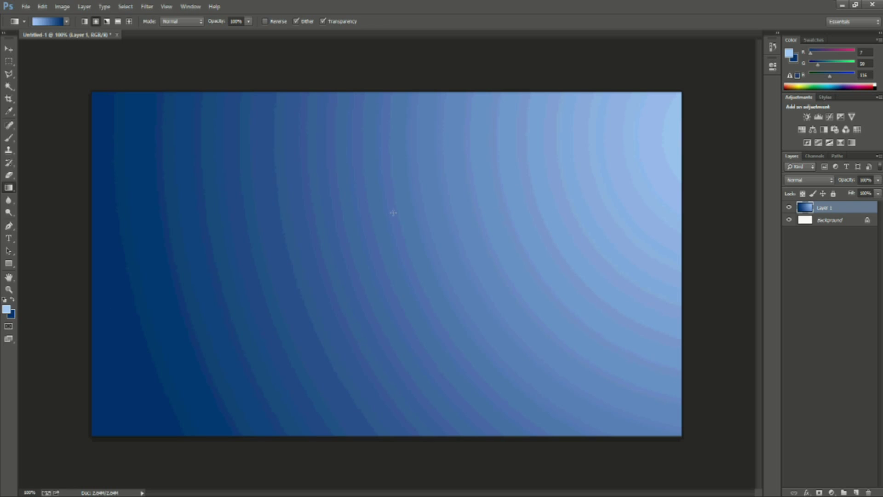
key("ctrl+z")
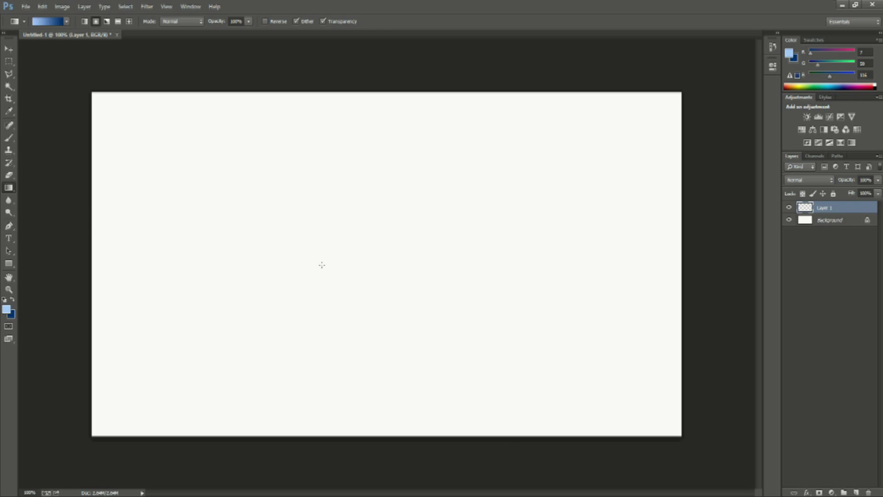
- Try radial gradients of different sizes starting from below the canvas's lower edge, undoing each one
left_click_drag(82, 452, 430, 181)
key("ctrl+z")
left_click_drag(507, 449, 425, 259)
key("ctrl+z")
left_click_drag(400, 444, 400, 397)
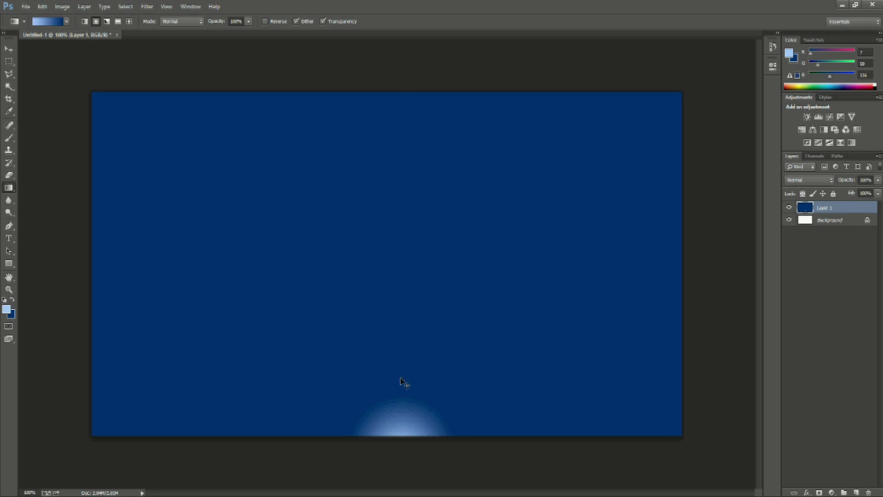
key("ctrl+z")
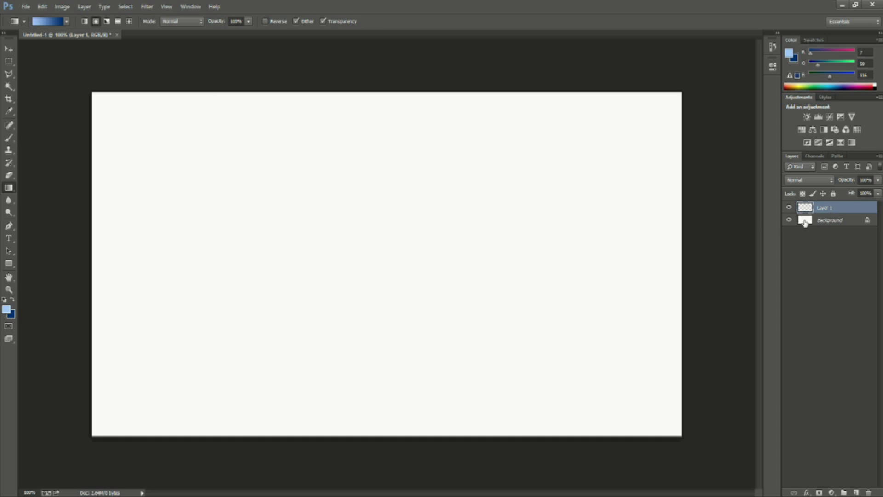
- Delete the empty layer and convert the Background layer to a smart object
key("Delete")
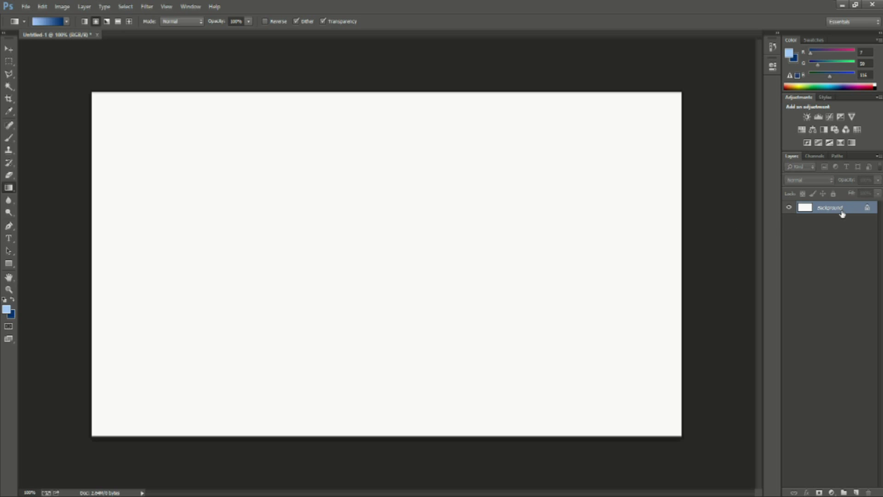
right_click(843, 212)
left_click(849, 253)
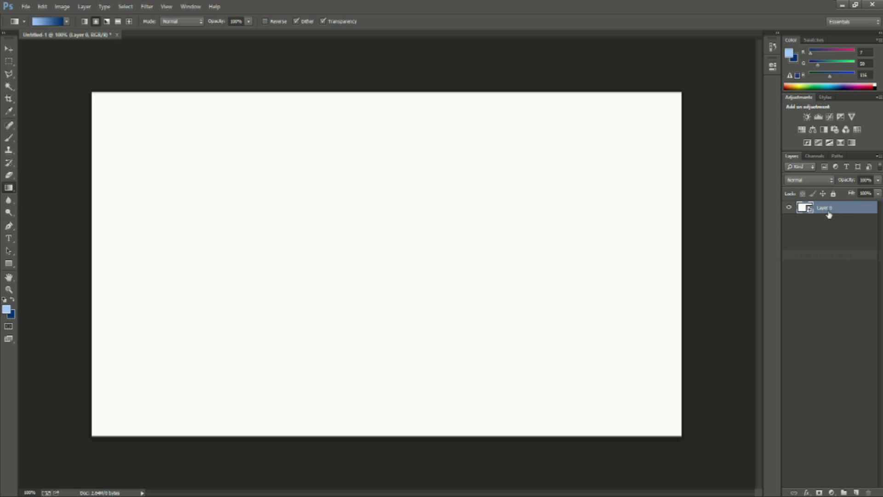
- Add a Gradient Overlay to Layer 0 using the light-to-dark blue foreground-to-background gradient preset
right_click(829, 215)
left_click(776, 147)
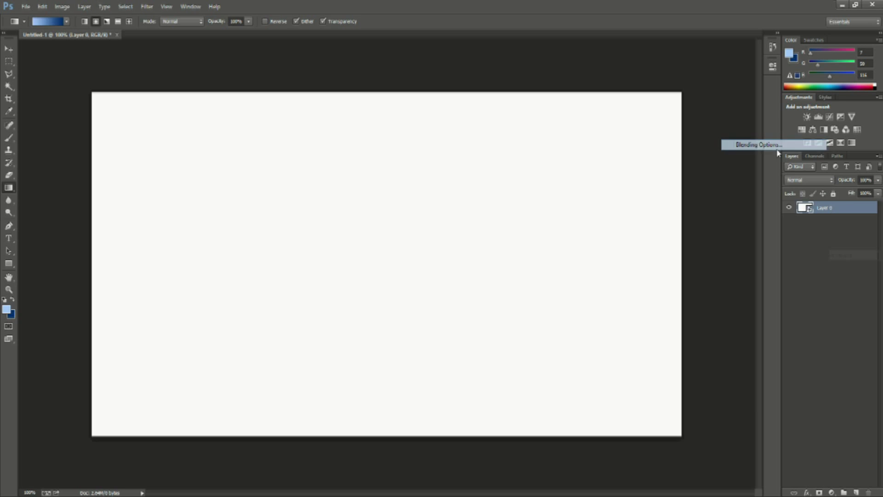
left_click_drag(741, 185, 555, 144)
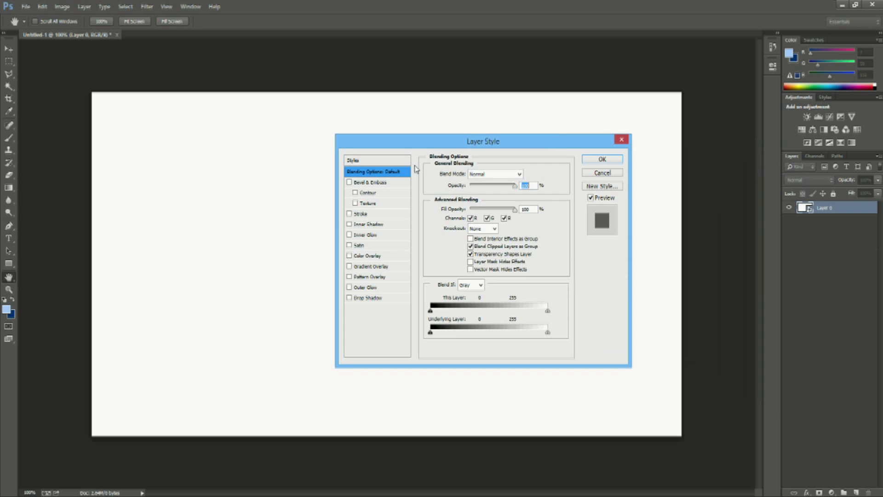
left_click(371, 267)
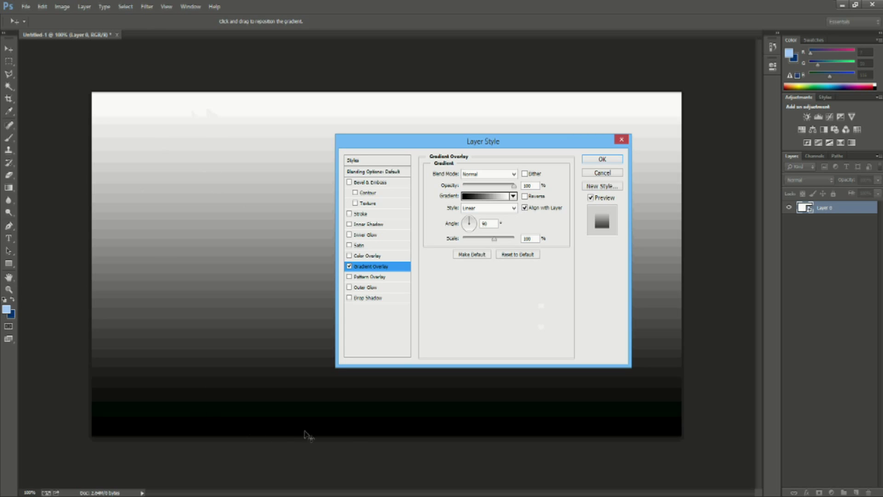
left_click(513, 197)
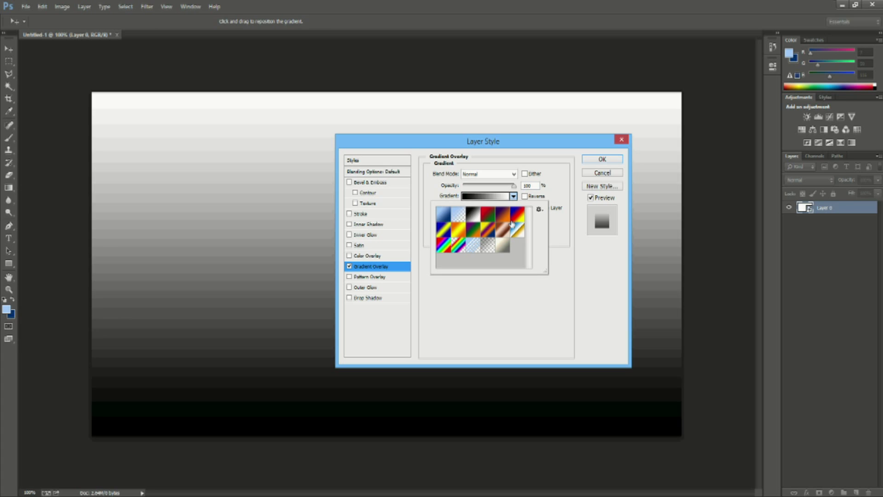
left_click(445, 214)
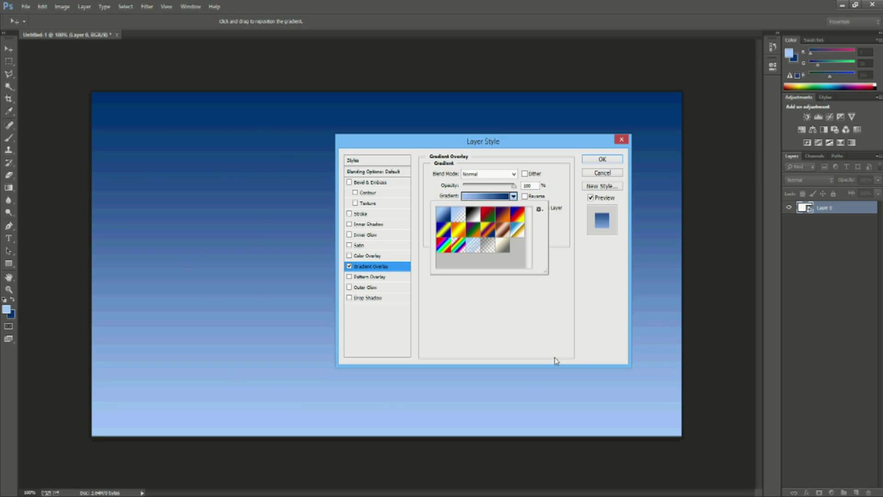
left_click(537, 298)
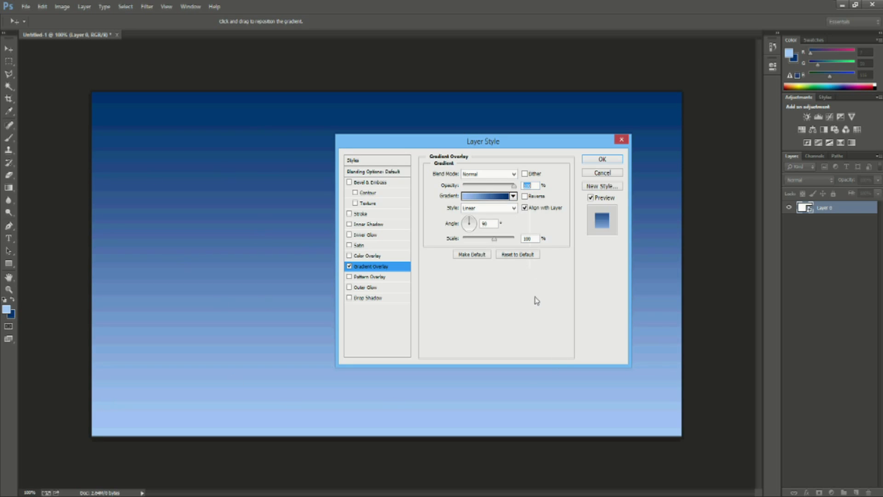
- Try the Radial, Reflected and Diamond styles for the gradient overlay
left_click(515, 209)
left_click(504, 227)
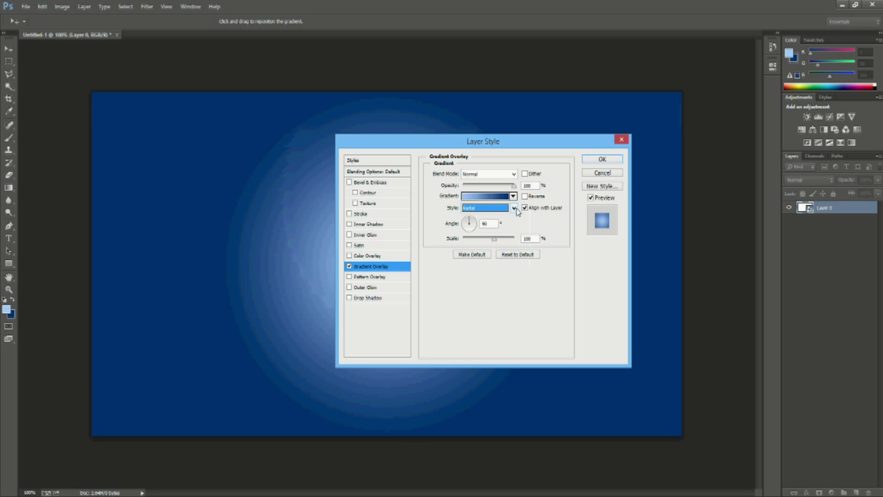
left_click(515, 208)
left_click(504, 238)
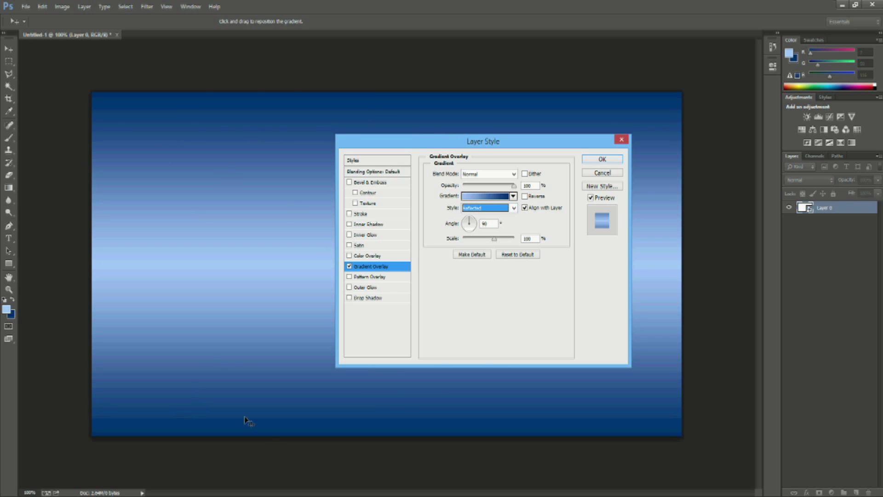
left_click(513, 196)
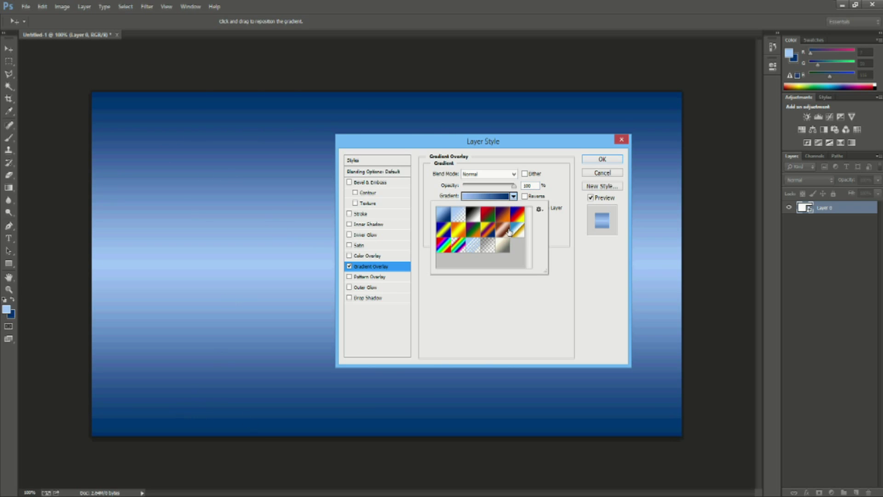
left_click(530, 288)
left_click(513, 209)
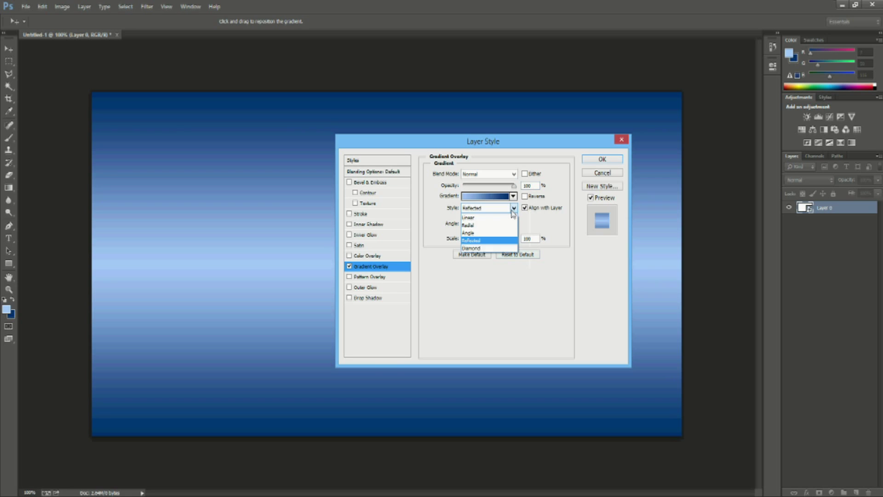
left_click(514, 252)
left_click_drag(468, 151, 506, 151)
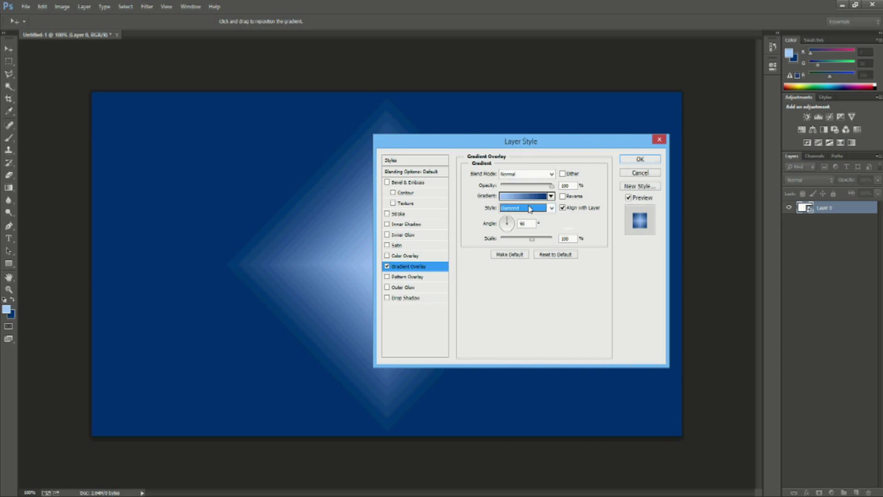
- Set the gradient overlay's style to Reflected, with an angle of 90° and a scale of 102%
left_click(530, 209)
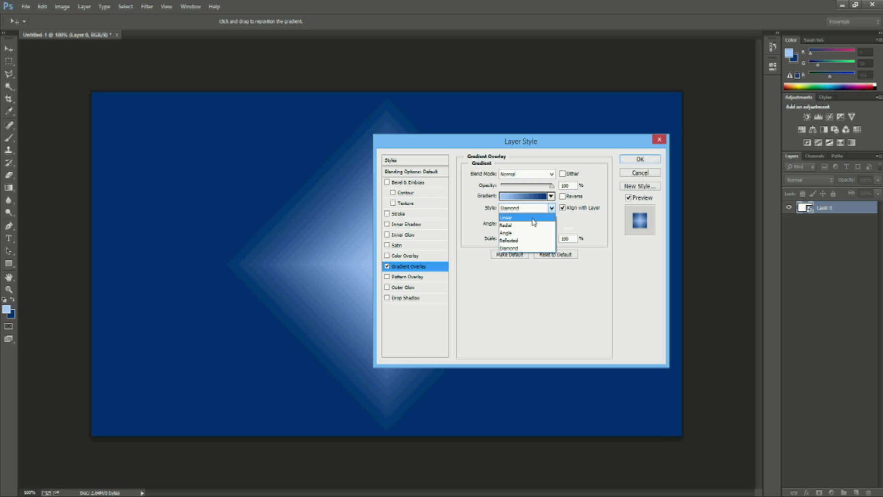
left_click(540, 242)
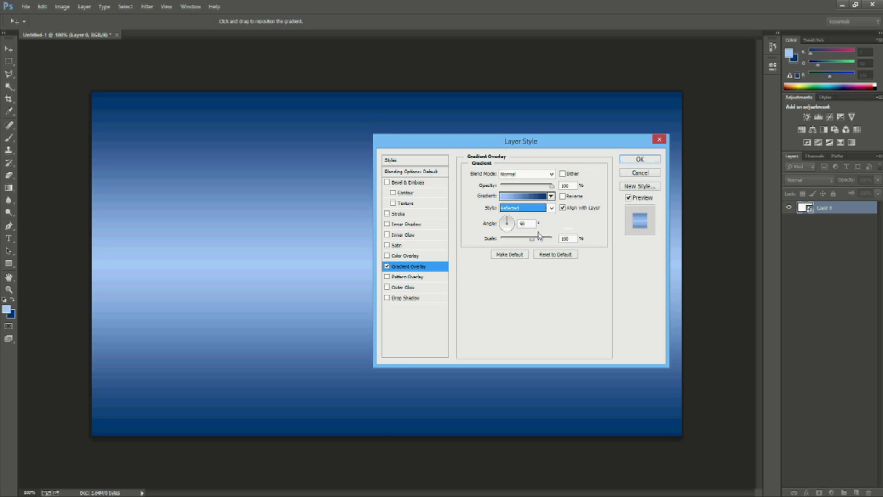
left_click(505, 225)
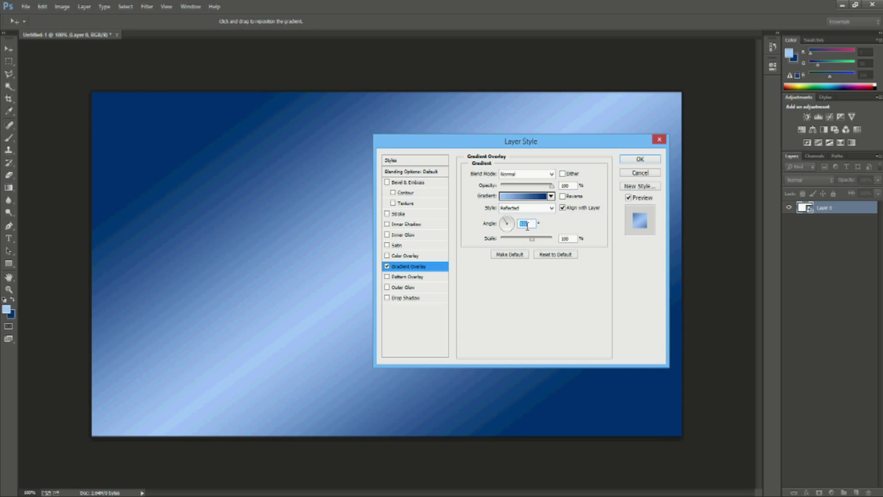
type("90")
left_click(514, 281)
mouse_move(535, 241)
left_mouse_down()
mouse_move(552, 239)
mouse_move(465, 245)
mouse_move(535, 246)
left_mouse_up()
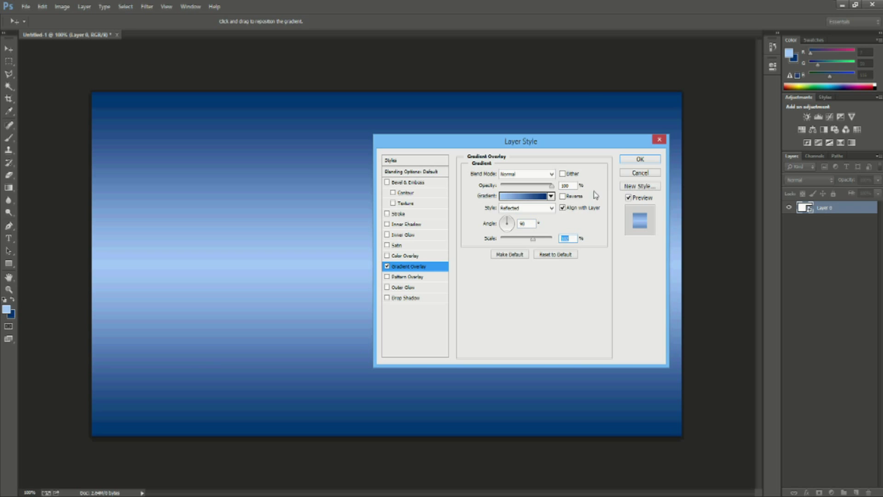
- Try reversing the gradient and fully lowering its opacity, restore both settings, and apply the layer style
left_click(563, 197)
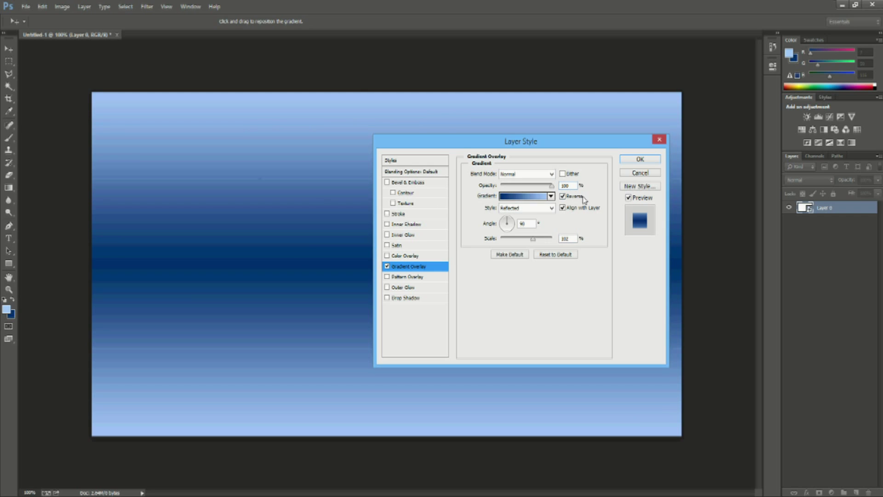
left_click(564, 197)
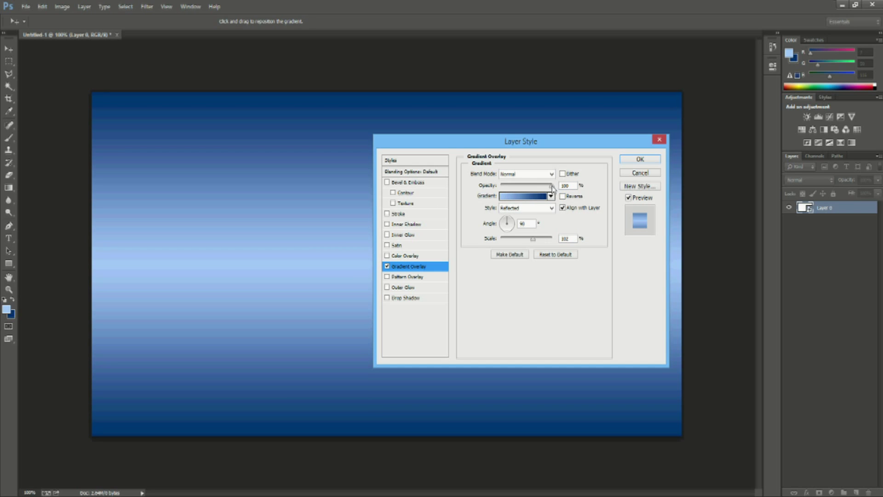
left_click_drag(551, 186, 496, 189)
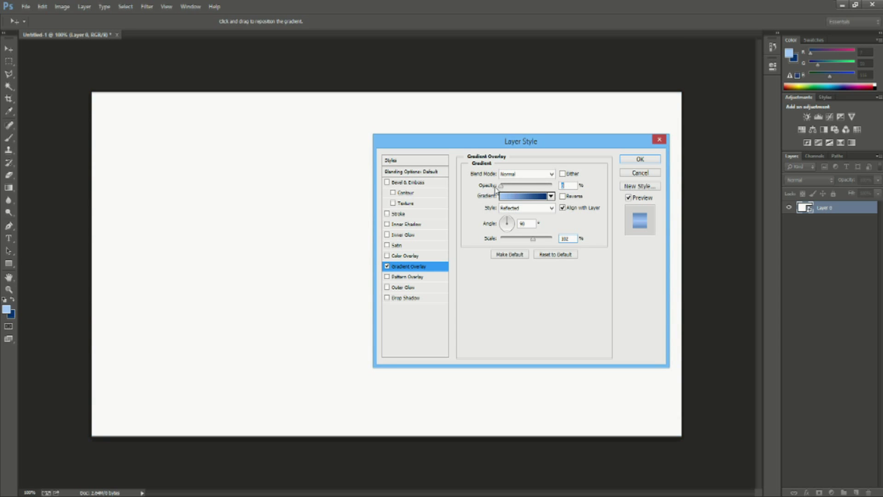
left_click_drag(504, 188, 557, 191)
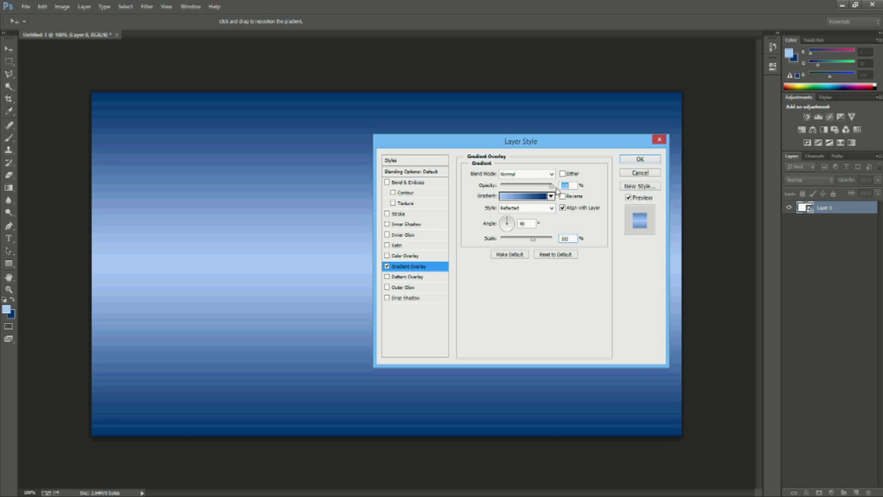
left_click(626, 160)
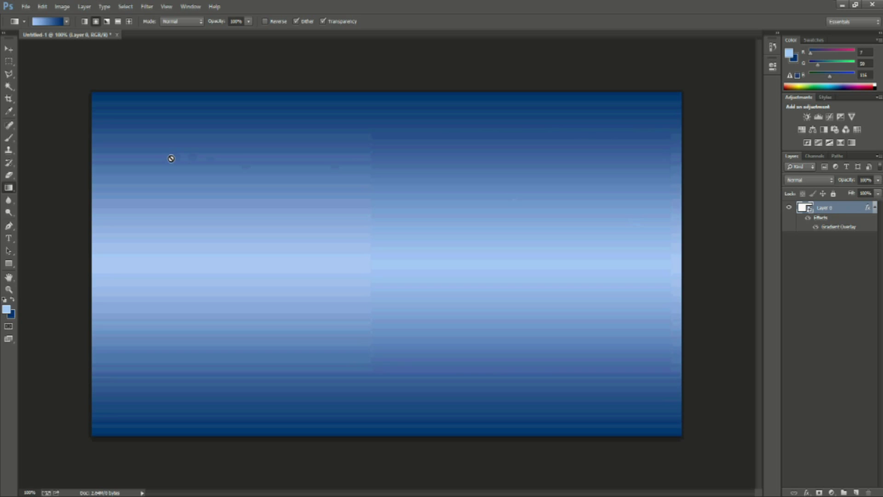
- Turn off the Gradient Overlay effect in Layer 0's layer style
left_click(8, 49)
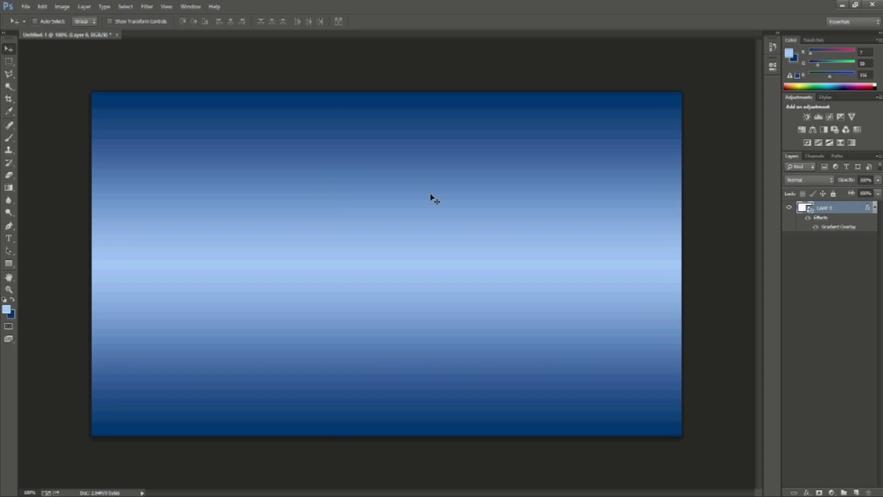
right_click(821, 211)
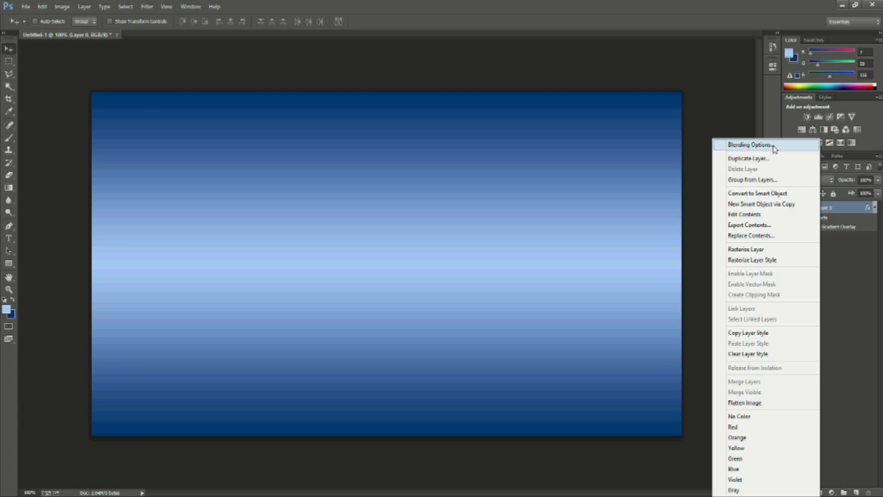
left_click(736, 145)
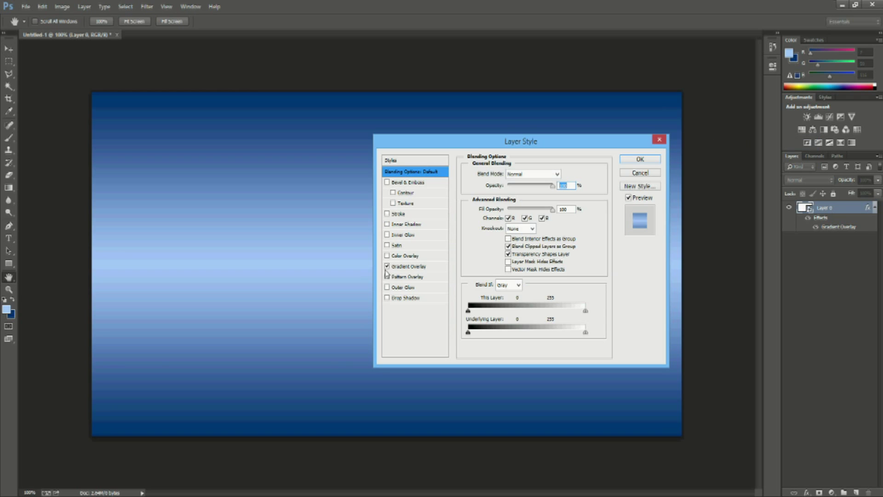
left_click(387, 267)
left_click(640, 159)
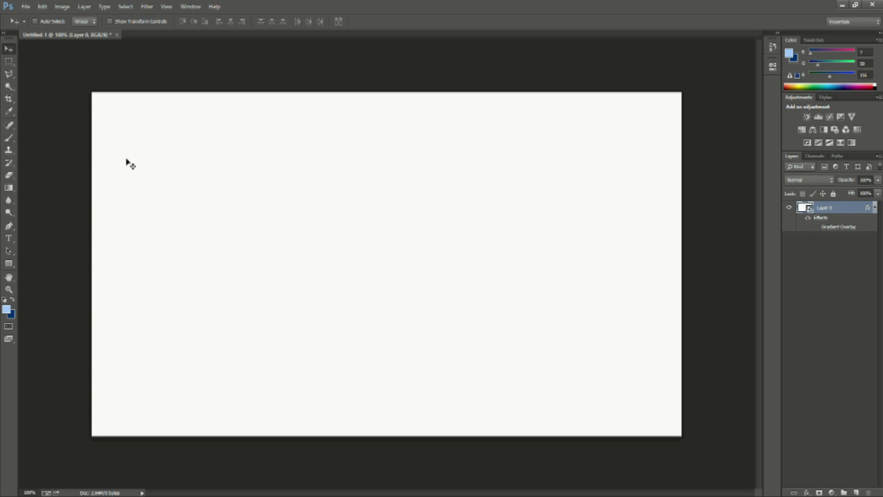
- Add a text layer reading "Text" in white (ffffff) on the left part of the canvas
left_click(9, 238)
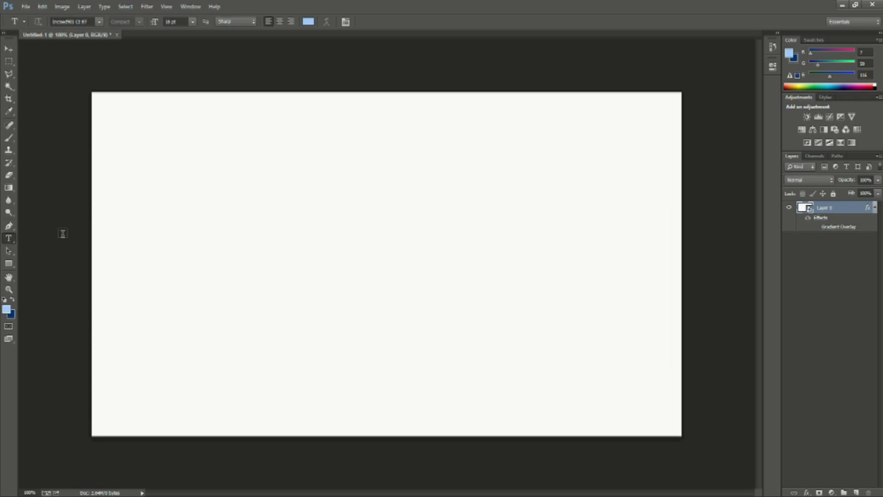
left_click(180, 234)
type("Text")
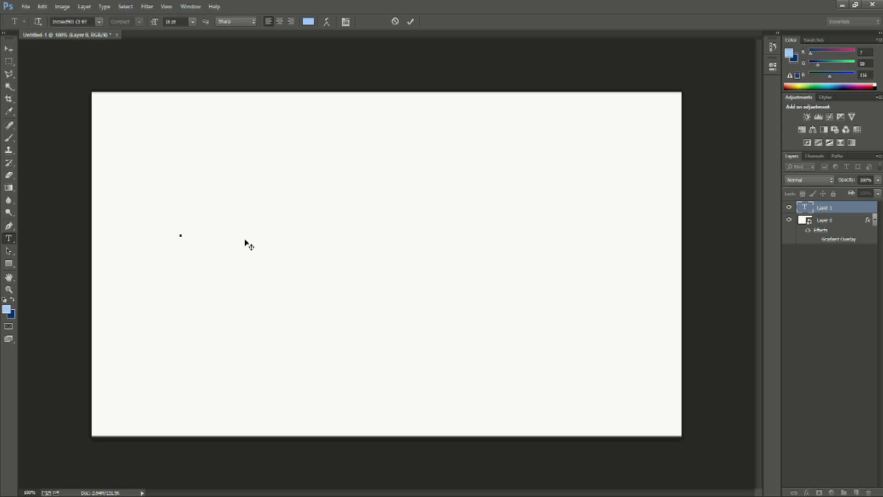
left_click(789, 54)
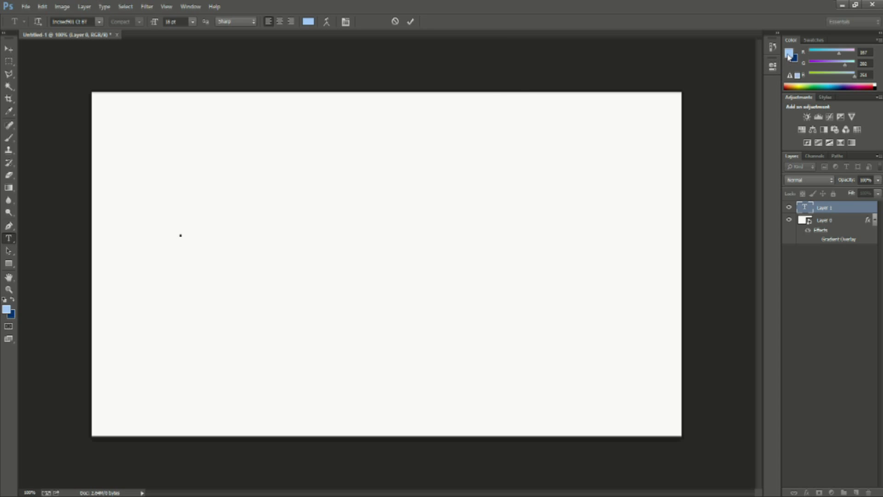
left_click(788, 54)
type("ffffff")
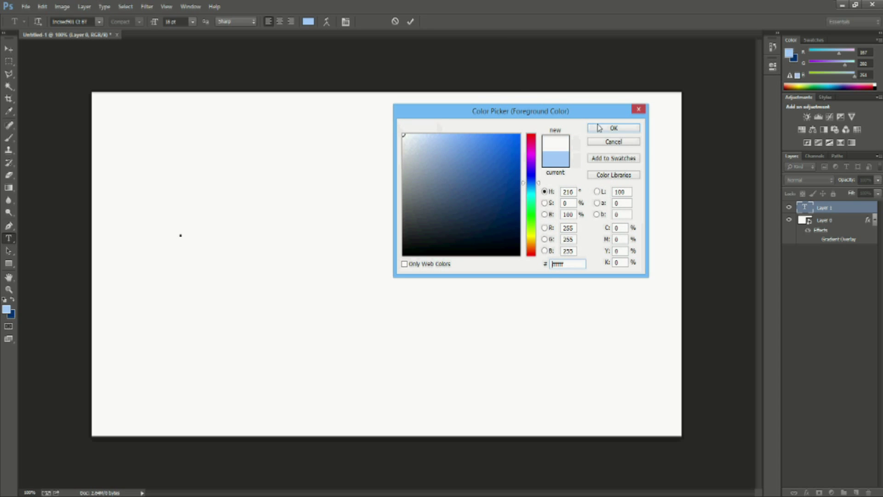
left_click(600, 129)
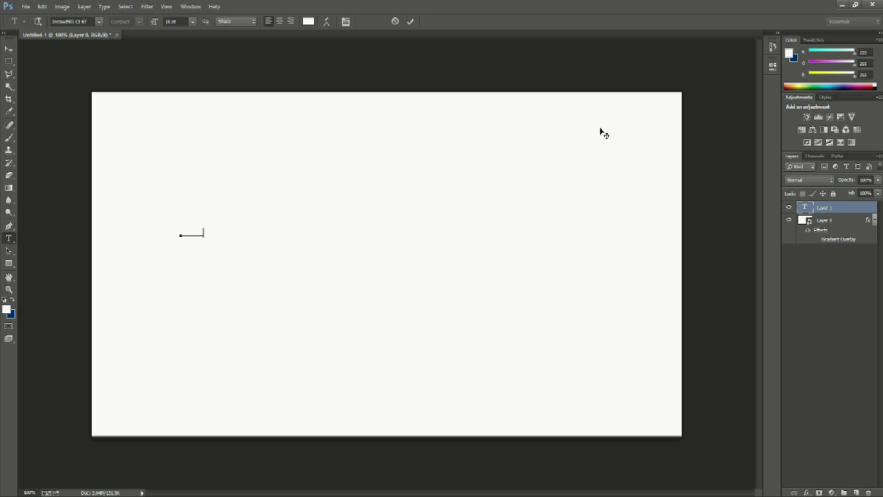
left_click(8, 51)
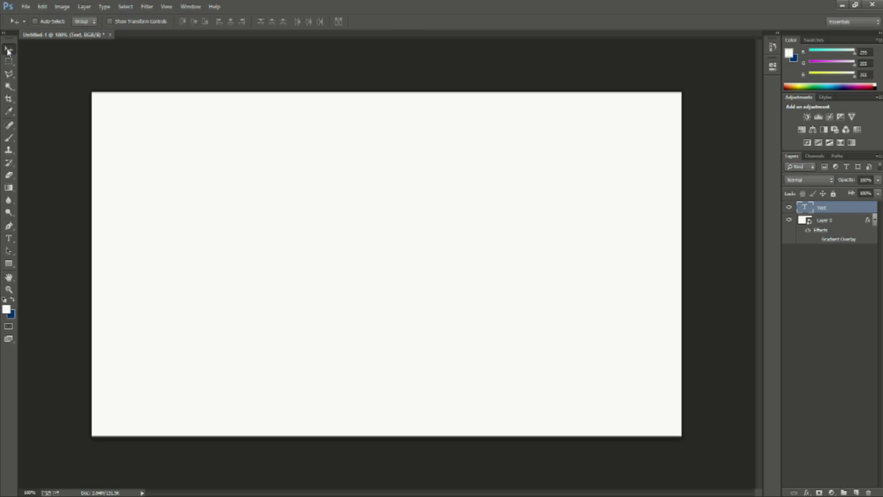
- Add a Color Overlay in light grey d2d2d2 to Layer 0
left_click(833, 225)
right_click(829, 225)
left_click(736, 144)
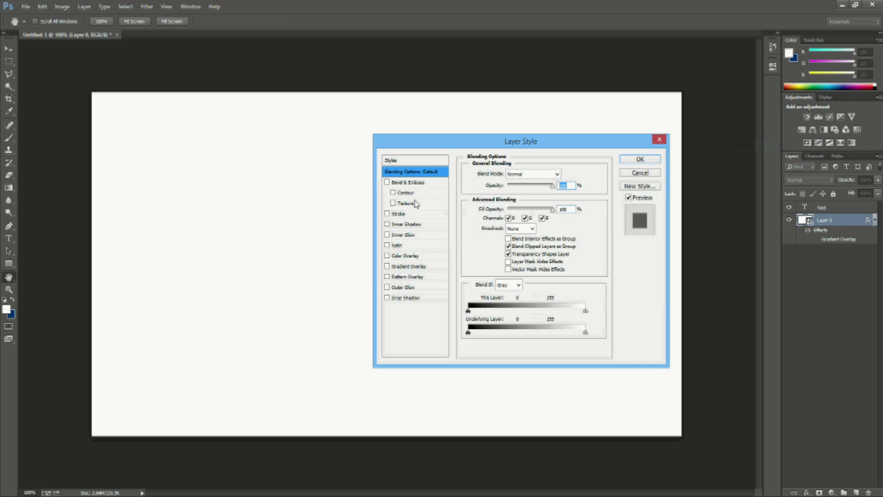
left_click(402, 257)
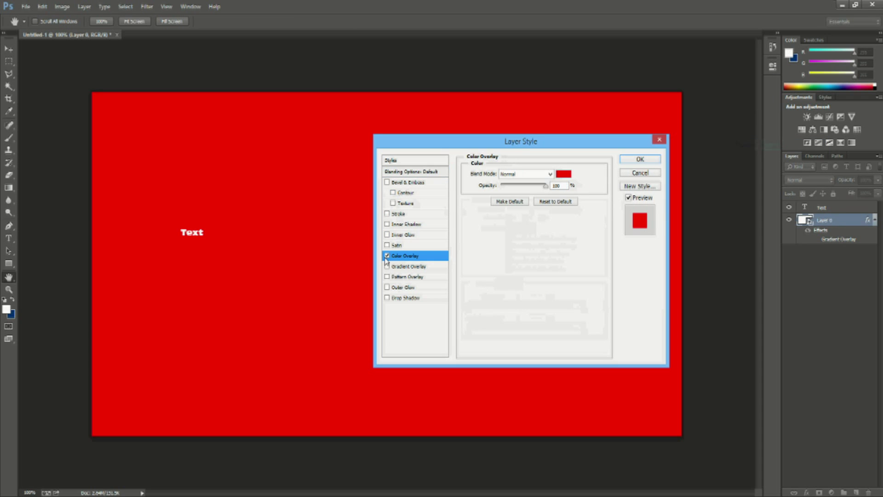
left_click(563, 173)
left_click(411, 155)
left_click_drag(411, 155, 396, 156)
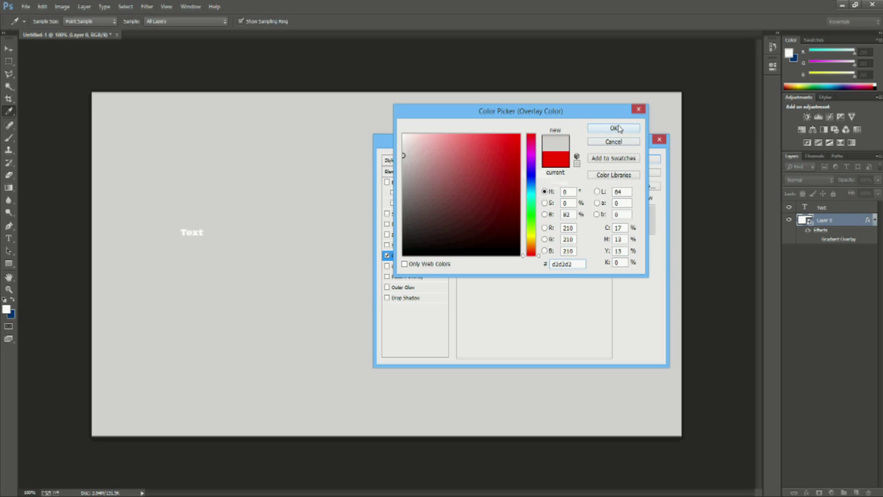
left_click(619, 129)
left_click(640, 161)
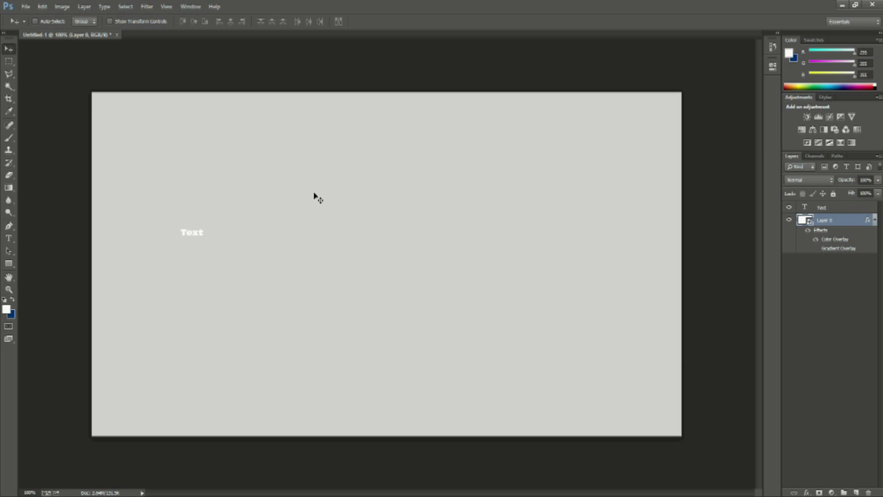
- Move the "Text" layer right and slightly down, closer to the centre of the canvas
left_click(846, 209)
left_click_drag(335, 213, 455, 237)
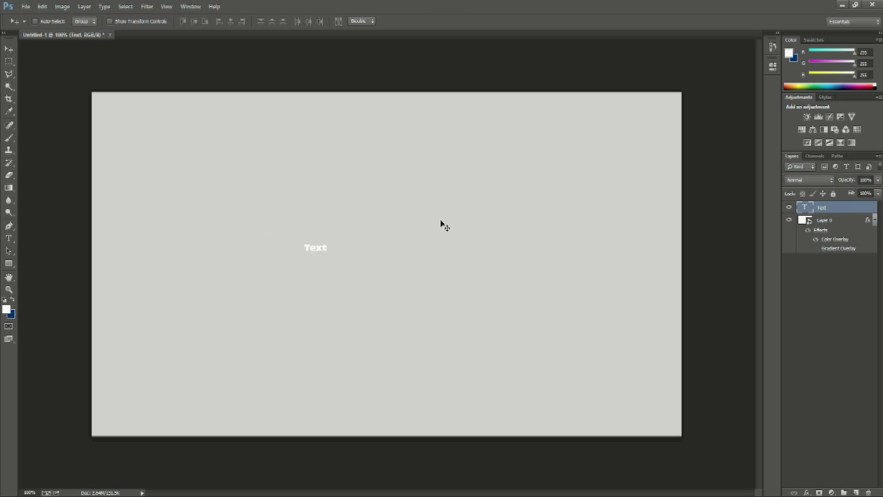
- Scale the "Text" layer up to about 40% of the canvas width and place it in the middle, slightly above centre
key("ctrl+t")
left_click_drag(329, 240, 556, 126)
left_click_drag(515, 211, 478, 262)
key("Return")
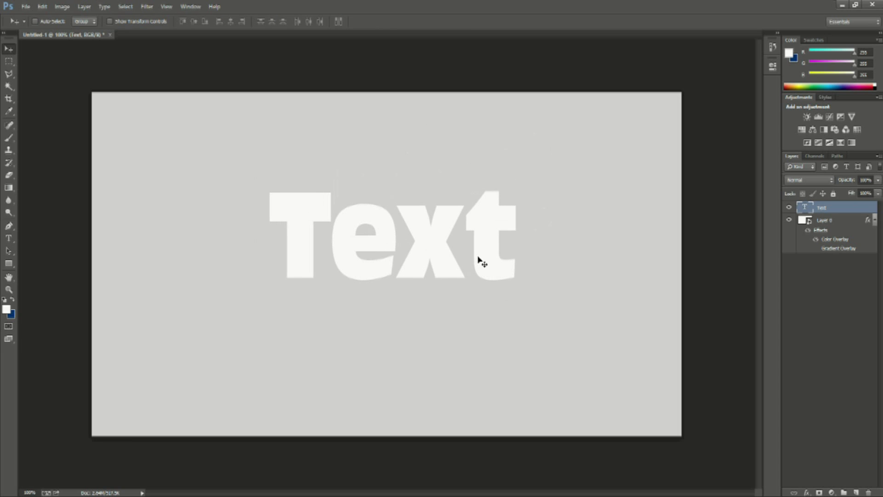
- Preview a linear black-to-white Gradient Overlay at reduced opacity with Stroke and Drop Shadow on the "Text" layer, without applying the styles
right_click(837, 212)
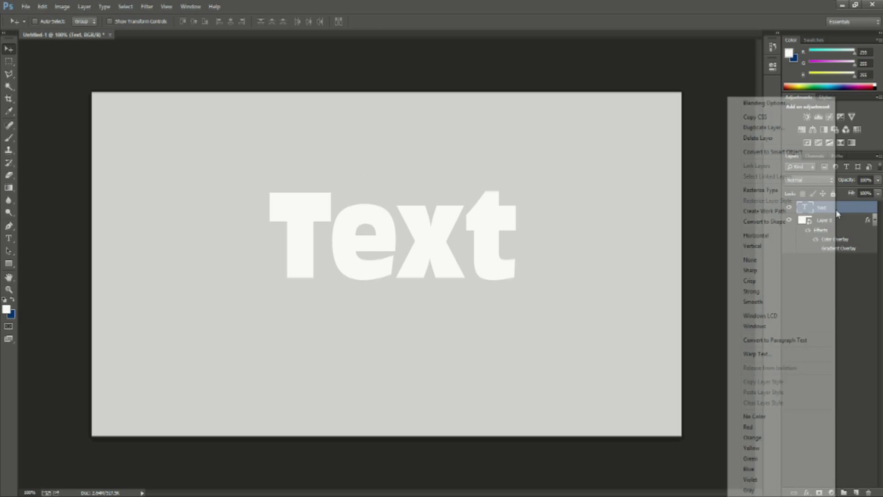
left_click(773, 108)
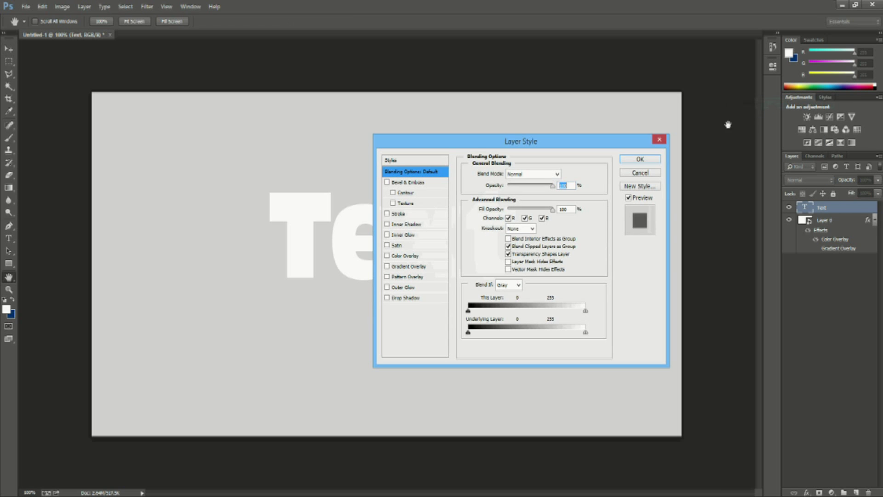
left_click_drag(560, 146, 695, 134)
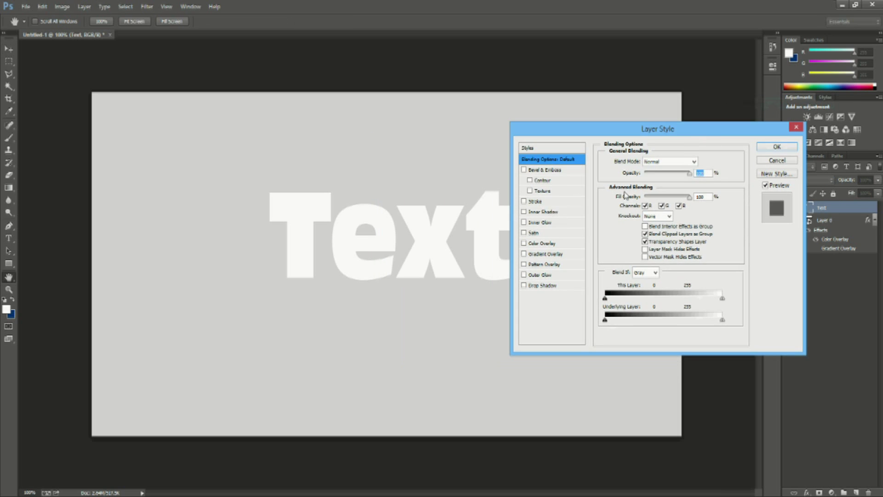
left_click(530, 256)
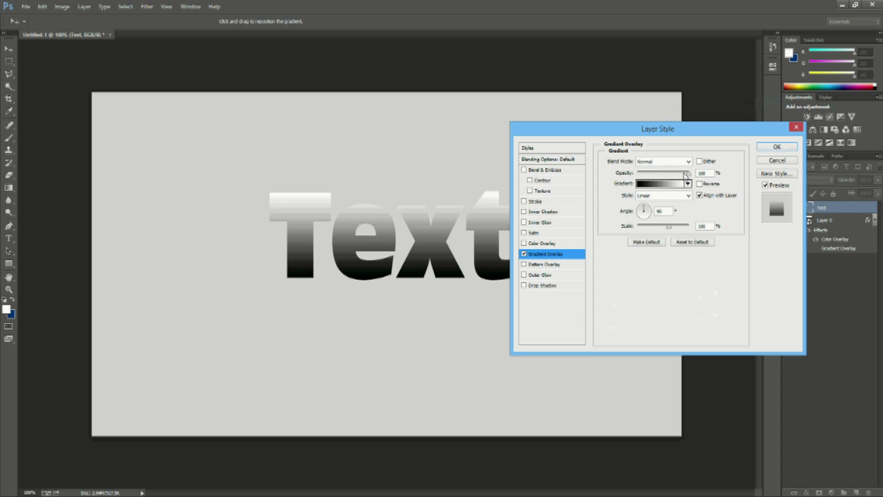
left_click_drag(688, 173, 654, 176)
left_click_drag(657, 131, 727, 130)
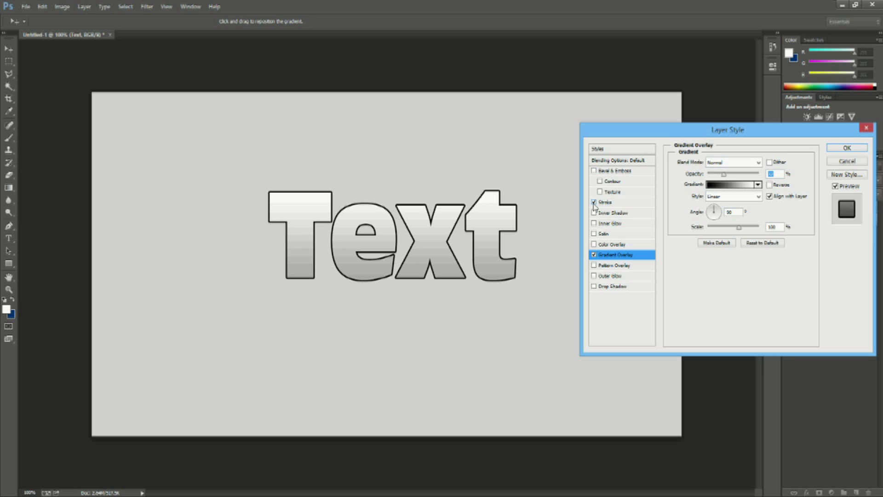
left_click(594, 286)
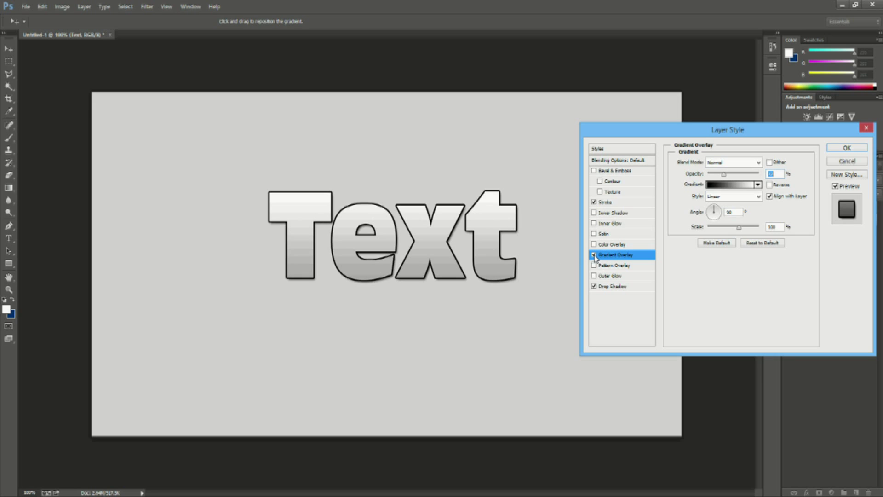
left_click(848, 162)
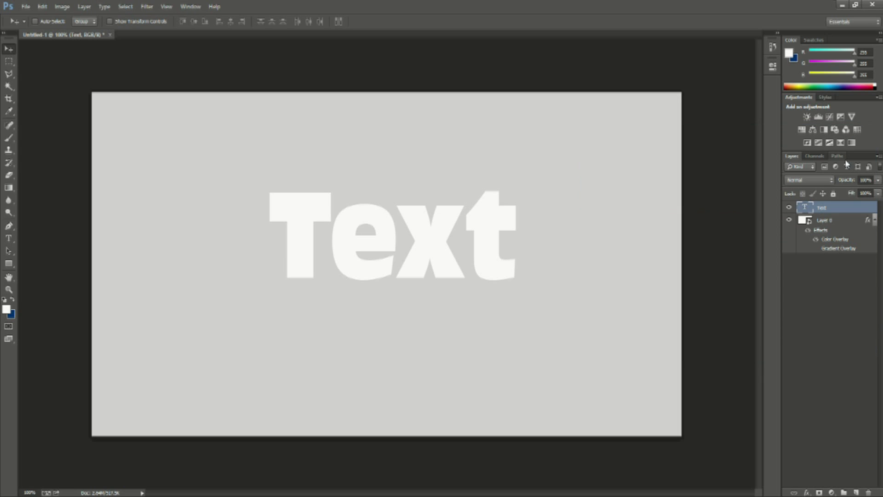